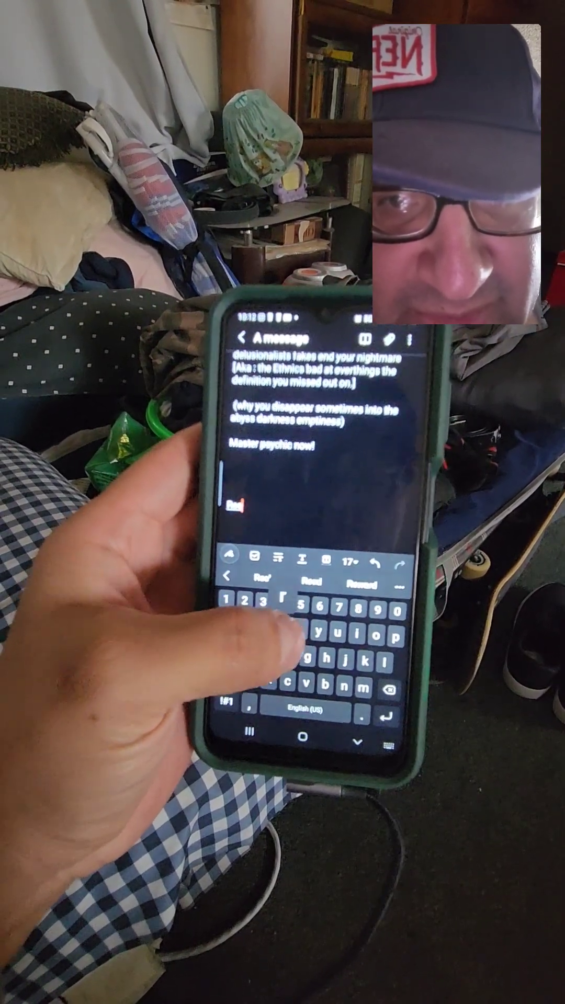
text(rt)
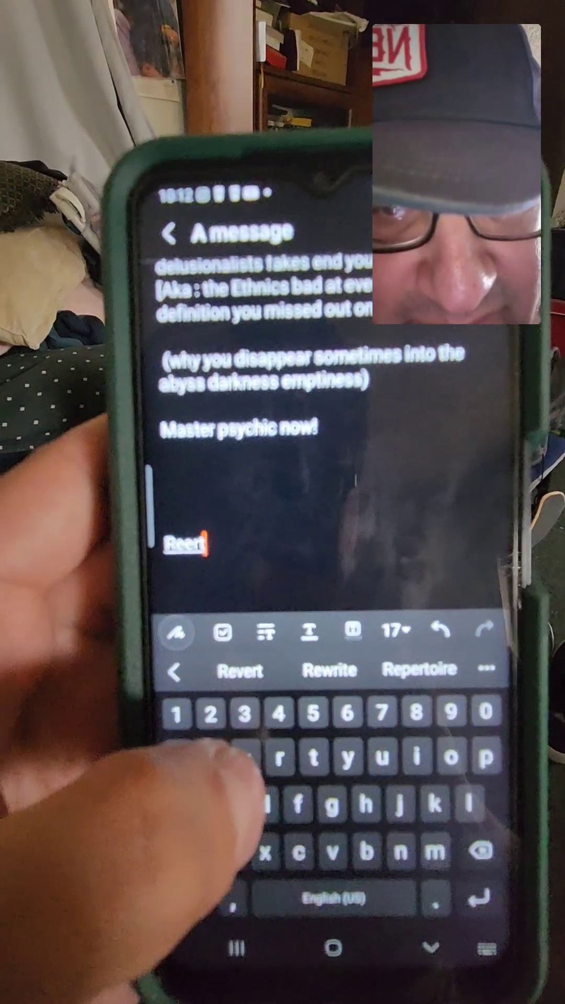
text(er)
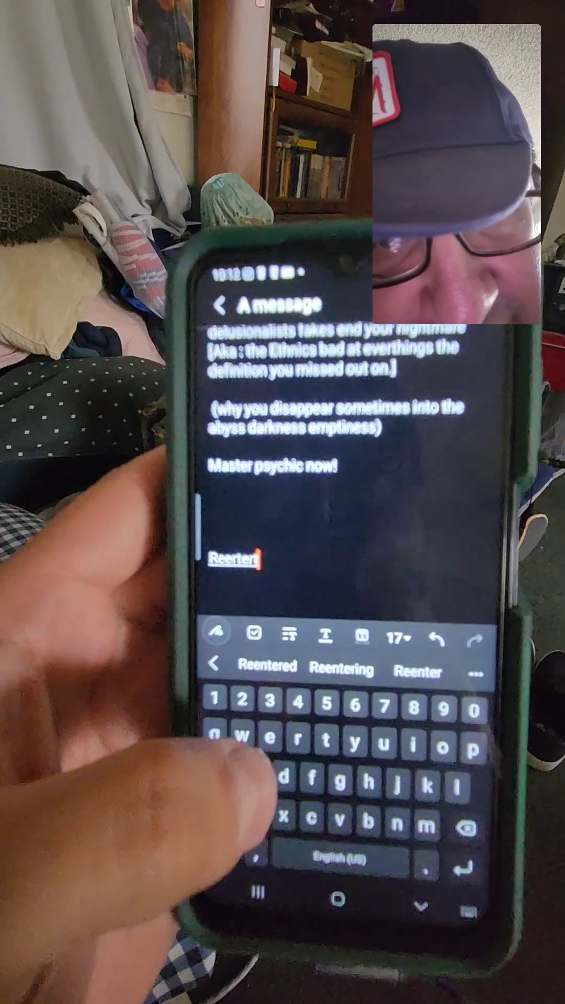
text(tttee)
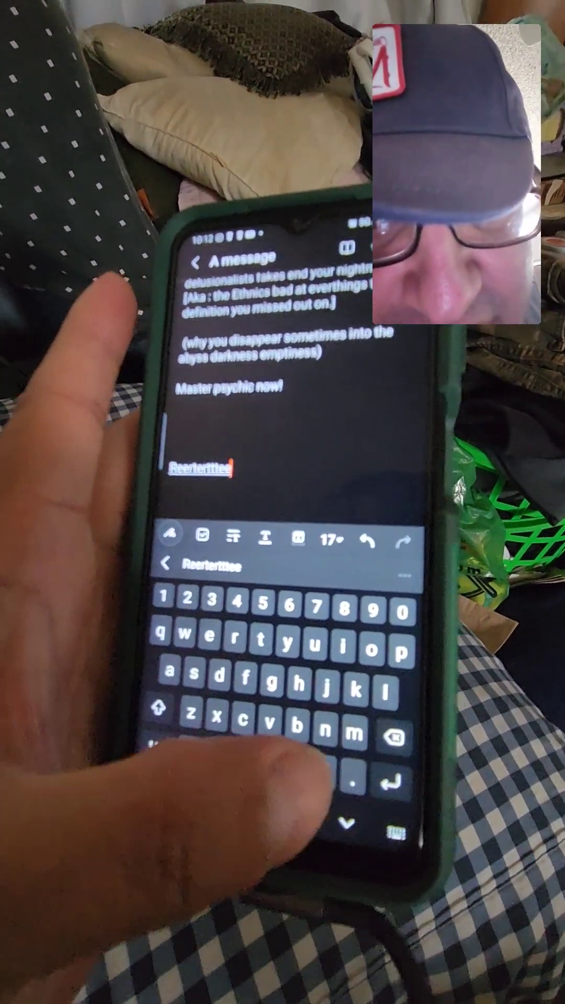
text(l)
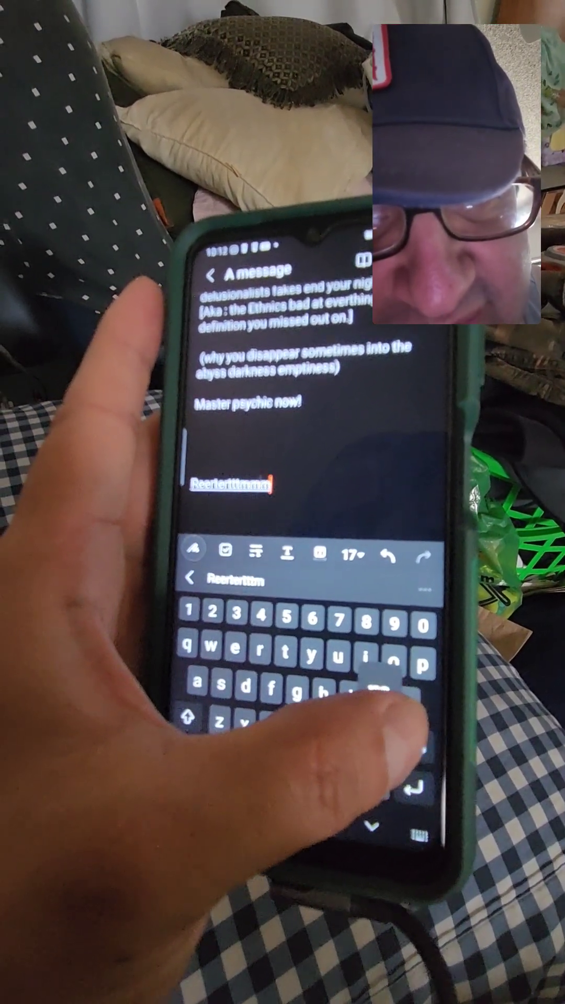
text(m)
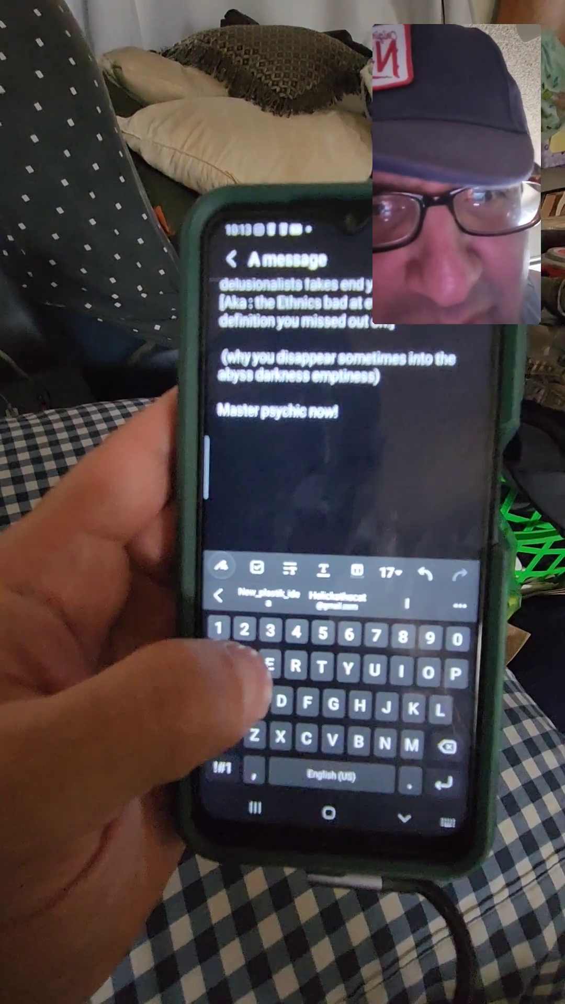
Step: Start a new word with 'E' on the emptied line below 'Master psychic now!'
click(274, 659)
text(r)
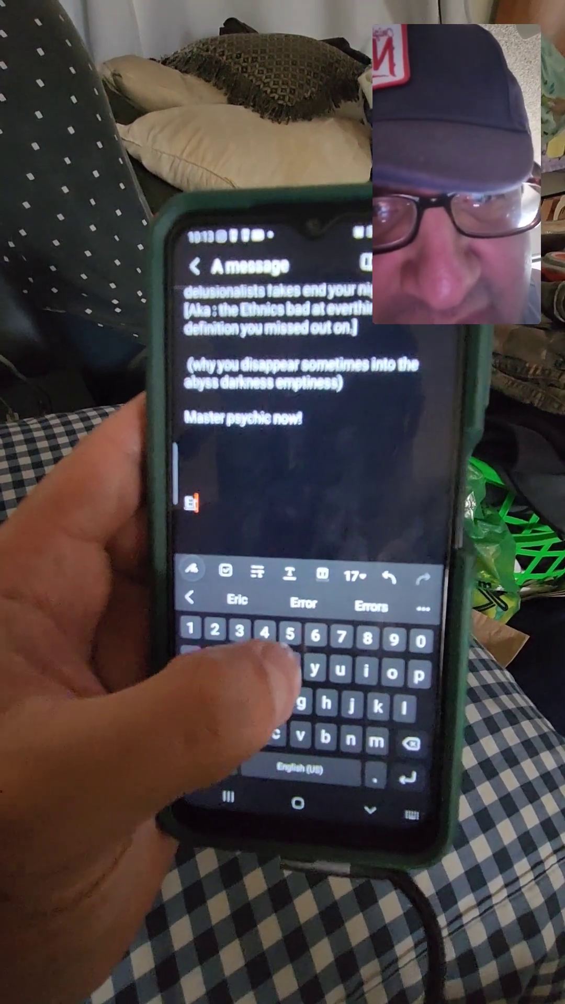
text(t)
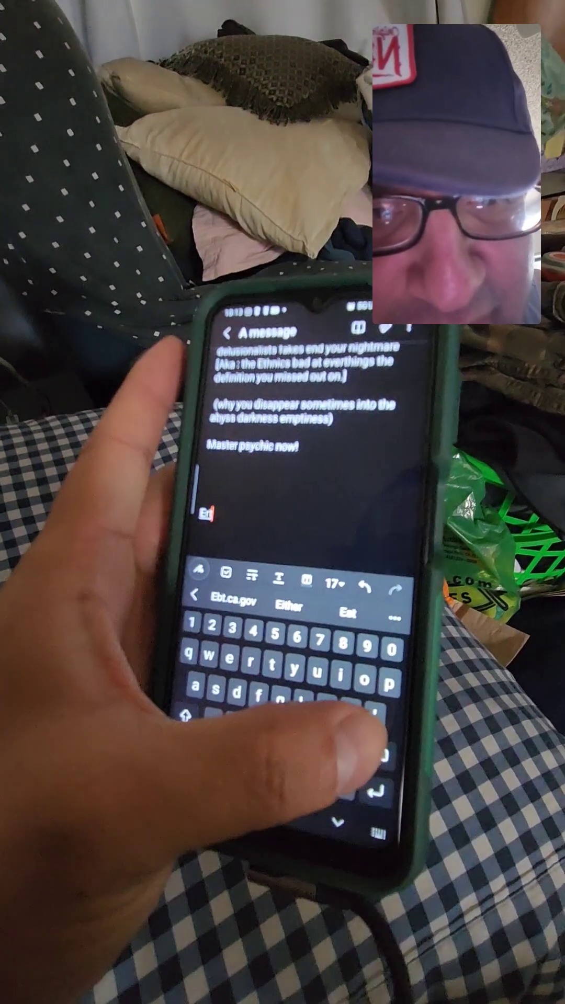